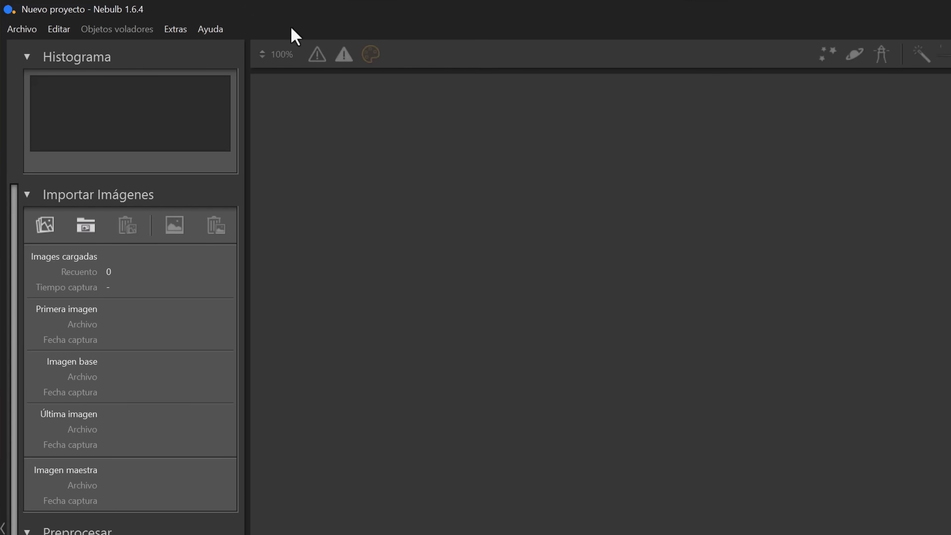
Step: Import frames _DSC1923 through _DSC2145 from the Timelapse A6600 folder, 223 RAW images
click(31, 30)
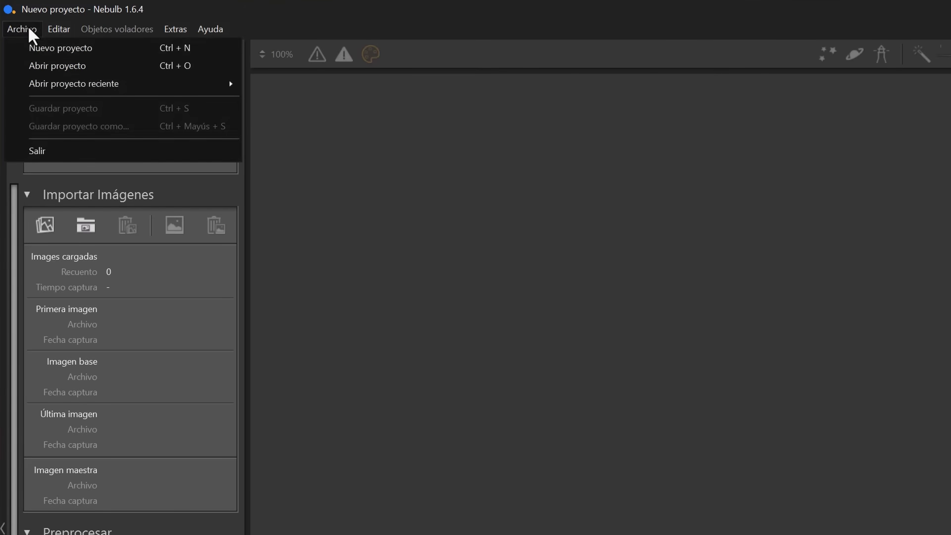
click(42, 50)
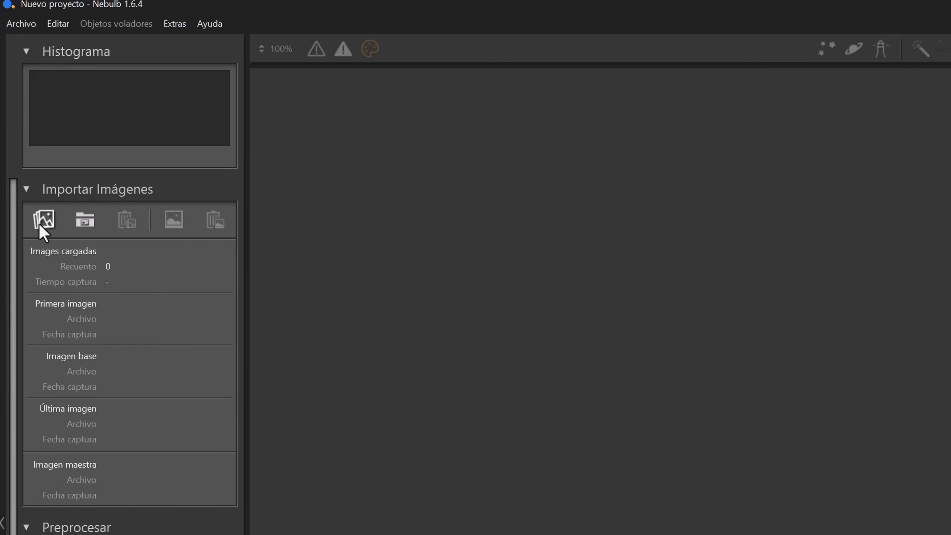
click(39, 225)
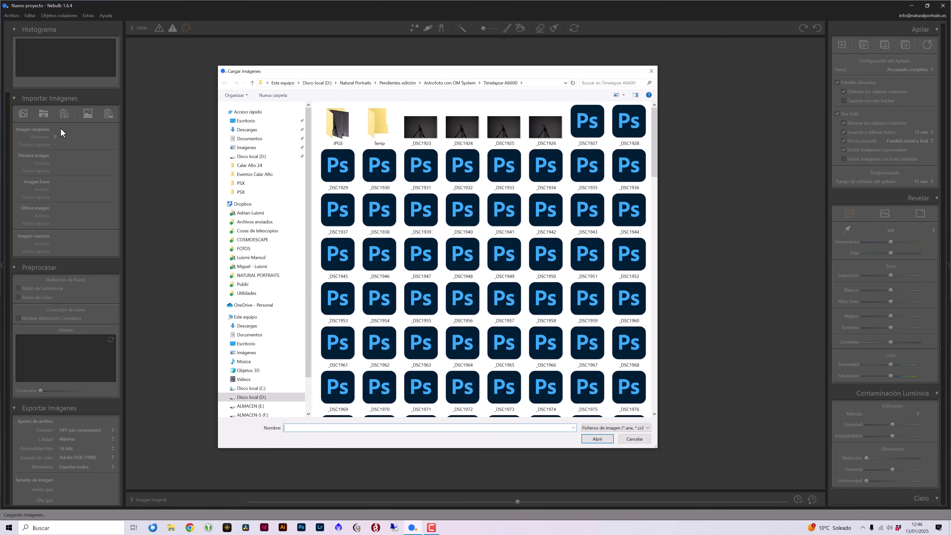
click(420, 125)
drag(651, 133, 670, 395)
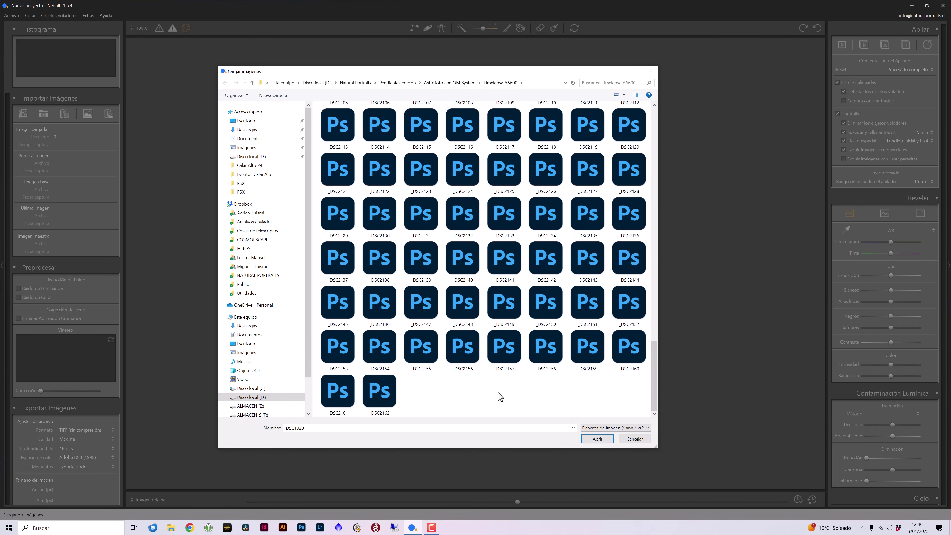
shift+click(380, 396)
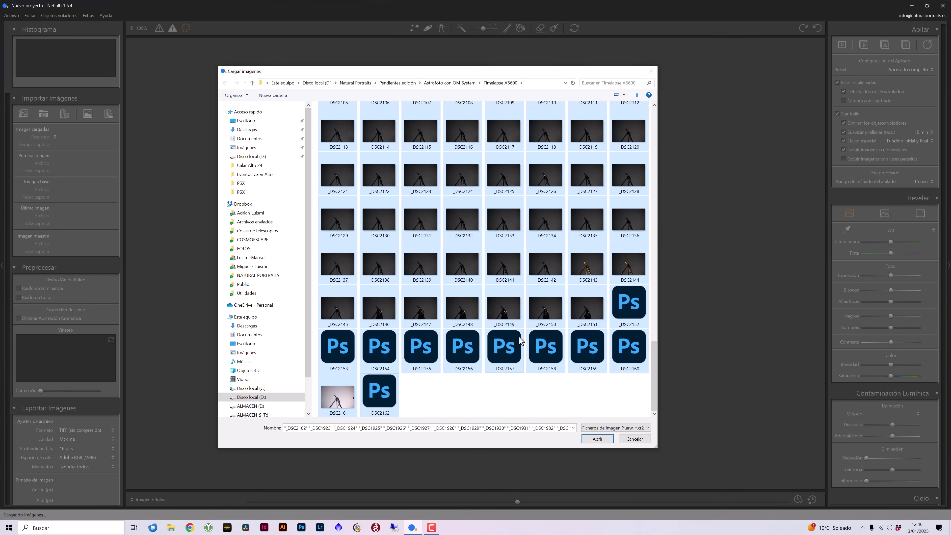
shift+click(354, 310)
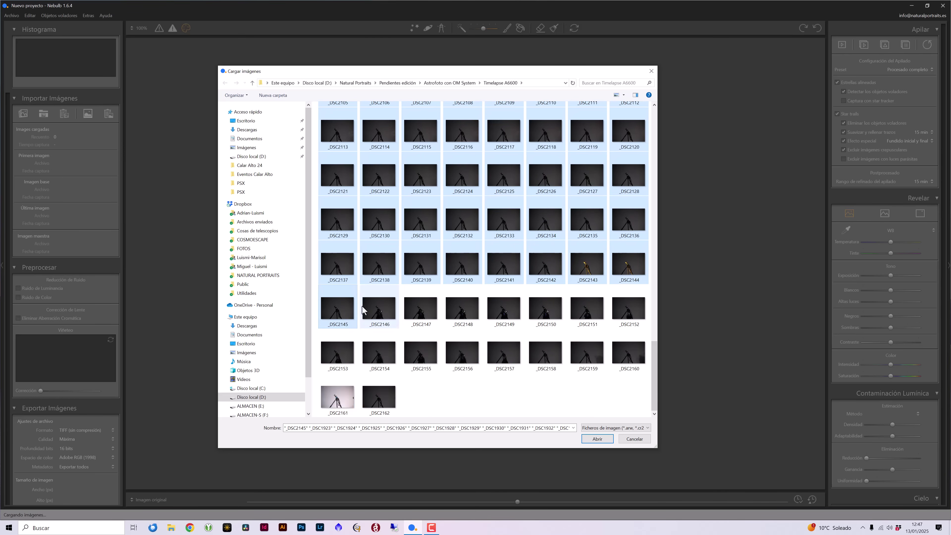
click(597, 438)
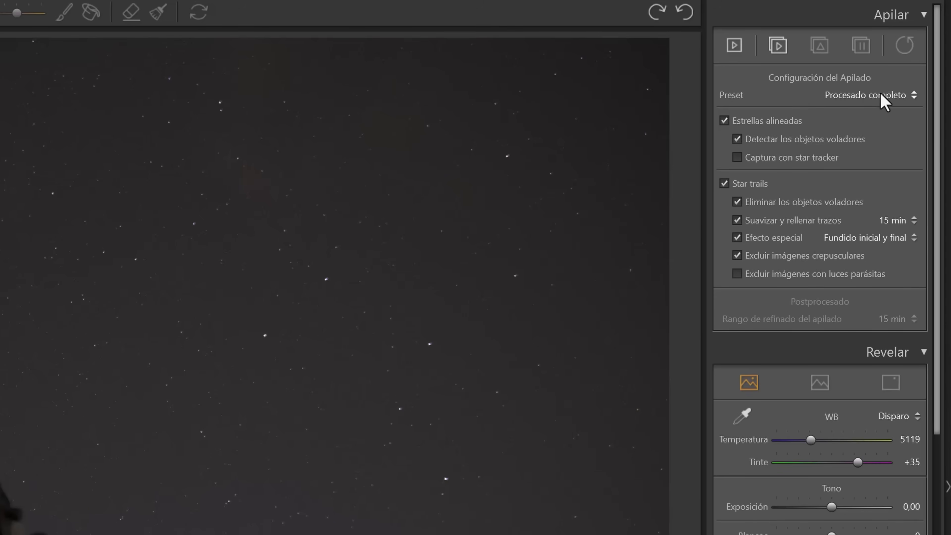
Step: Apply the Star trails stacking preset, with 15 min smoothing and the start/end fade
click(901, 107)
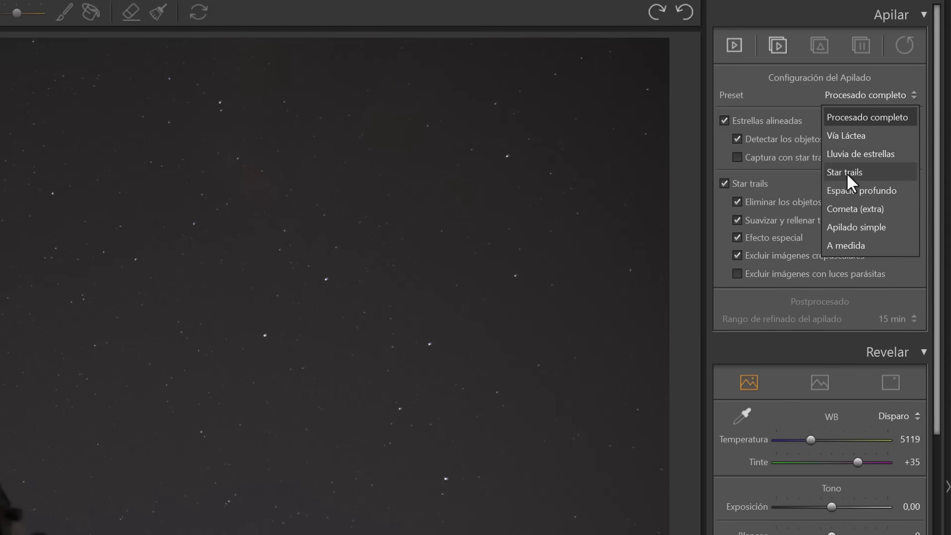
click(862, 173)
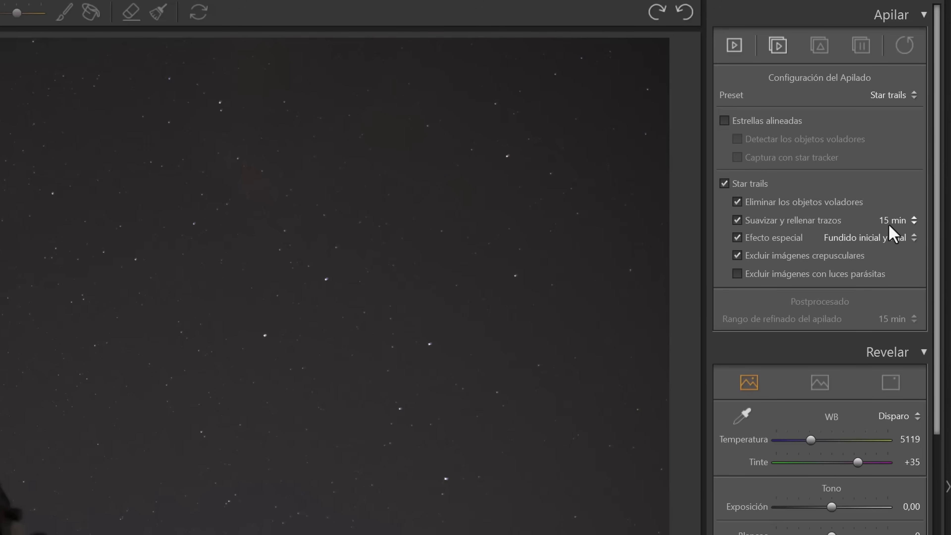
mouse_move(870, 237)
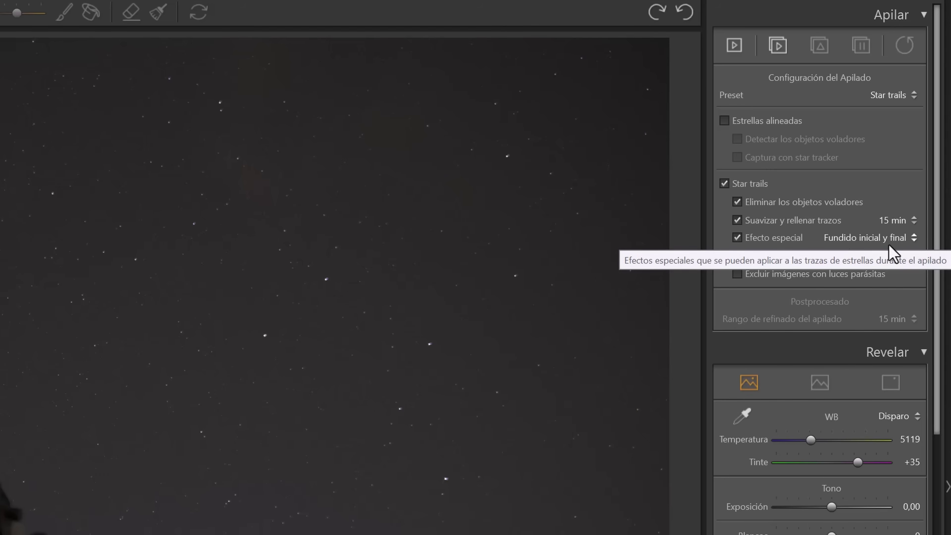
click(912, 239)
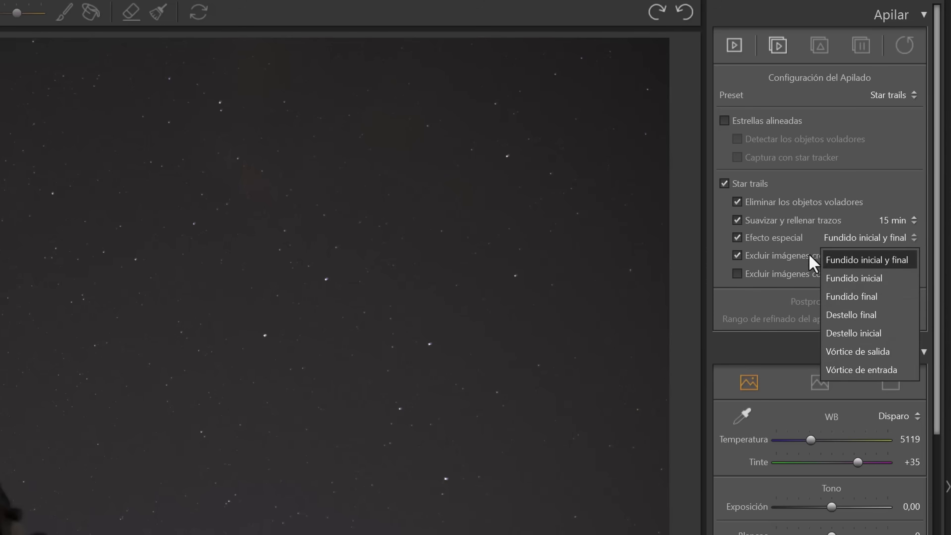
click(889, 154)
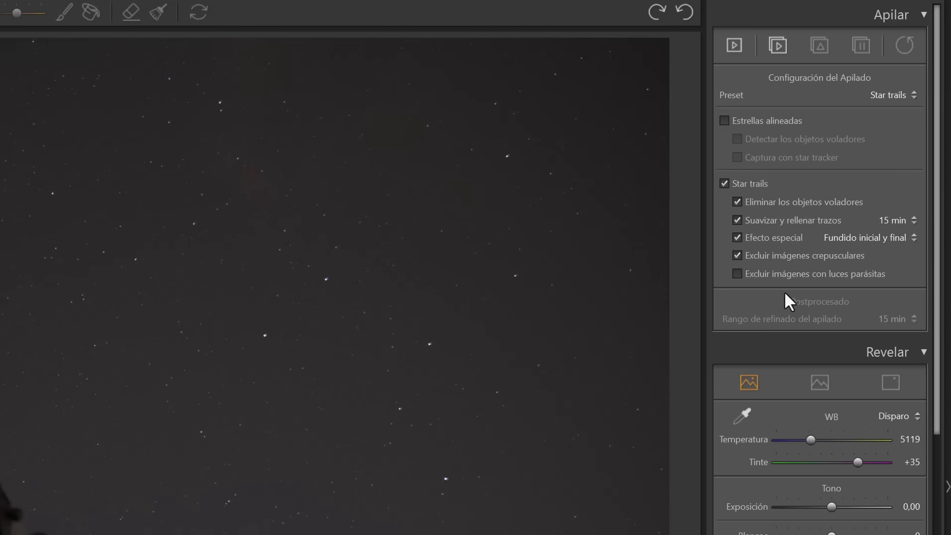
click(738, 276)
click(888, 96)
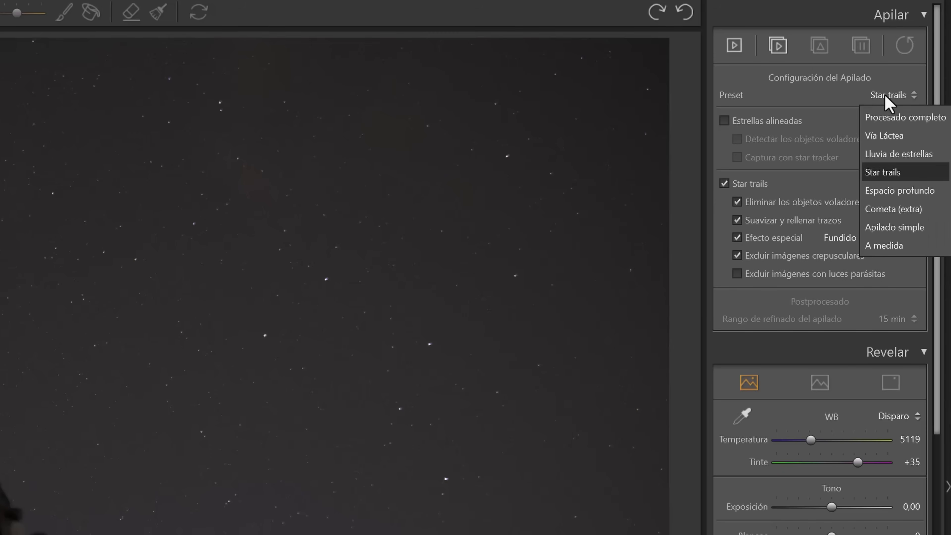
Step: Return to the Procesado completo preset and brush the sky mask across the sky
click(899, 117)
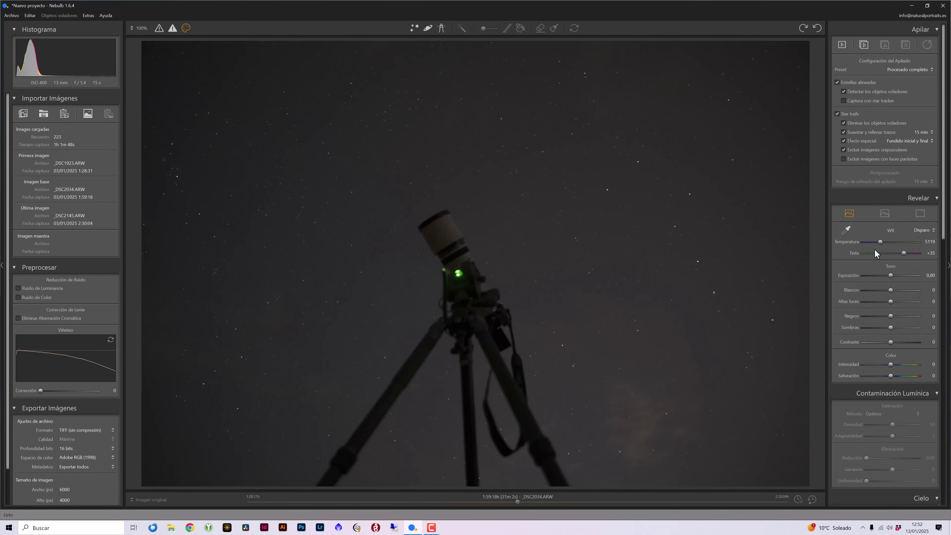
click(414, 28)
click(507, 29)
mouse_move(613, 85)
mouse_down()
mouse_move(187, 82)
mouse_move(241, 446)
mouse_move(371, 286)
mouse_move(340, 234)
mouse_move(340, 170)
mouse_move(234, 372)
mouse_move(268, 147)
mouse_move(556, 132)
mouse_move(573, 74)
mouse_up()
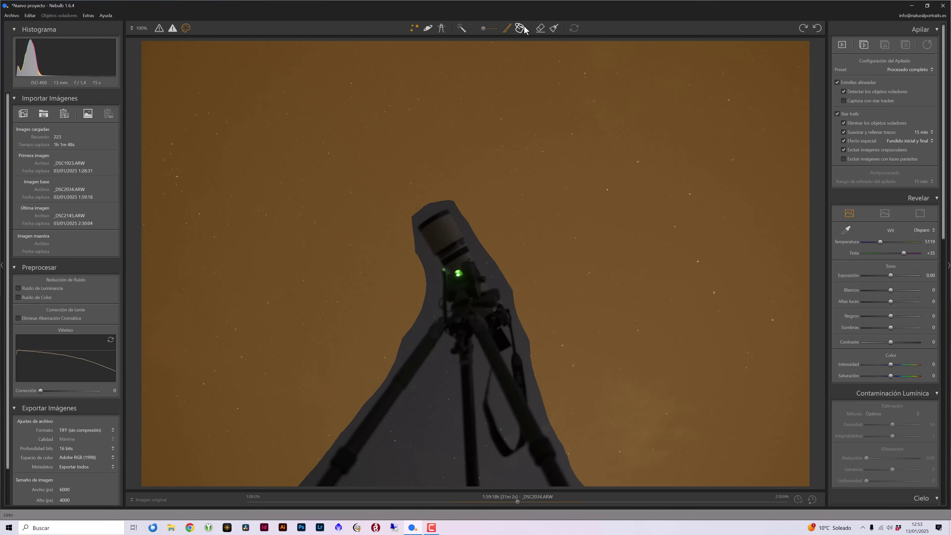
Step: Fill and correct the sky mask around the tripod and between its legs
click(462, 29)
mouse_move(378, 467)
mouse_down()
mouse_move(381, 458)
mouse_move(364, 482)
mouse_up()
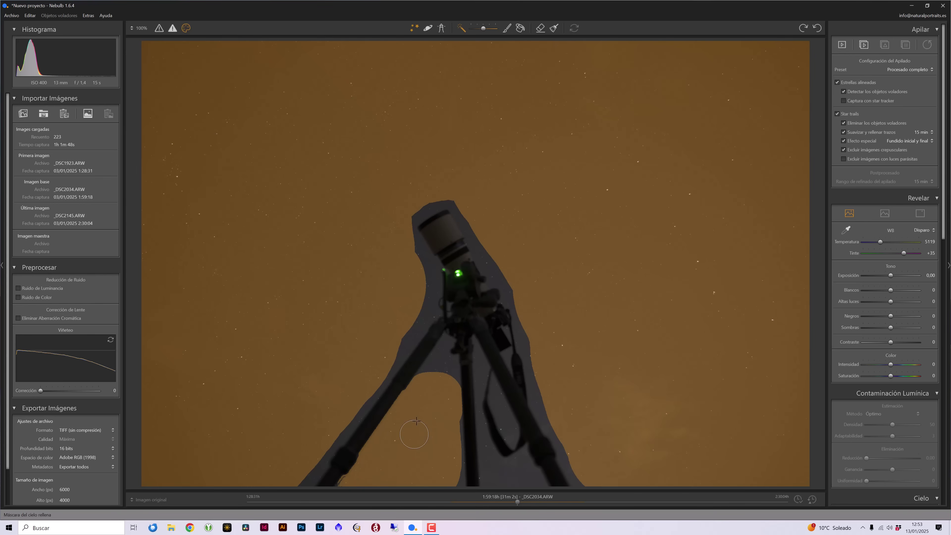
drag(423, 387, 433, 370)
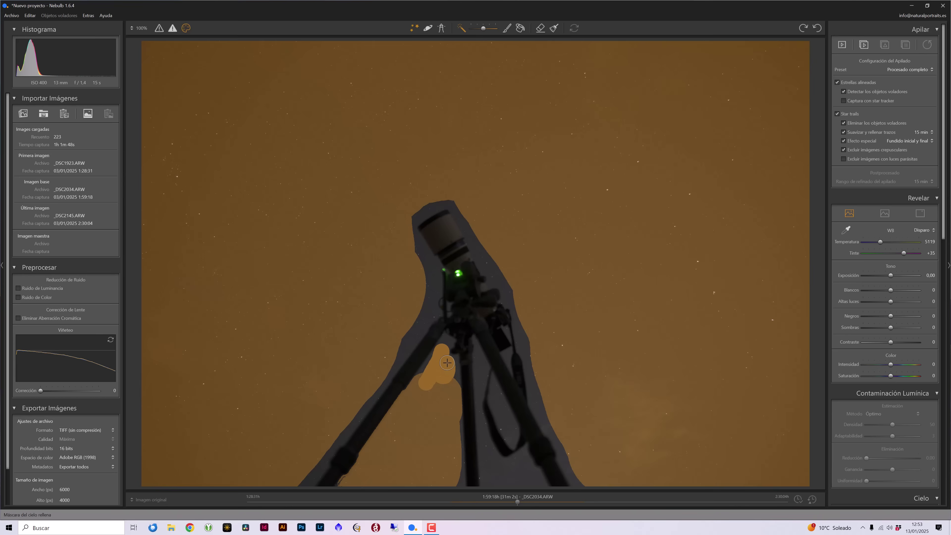
drag(448, 378, 455, 464)
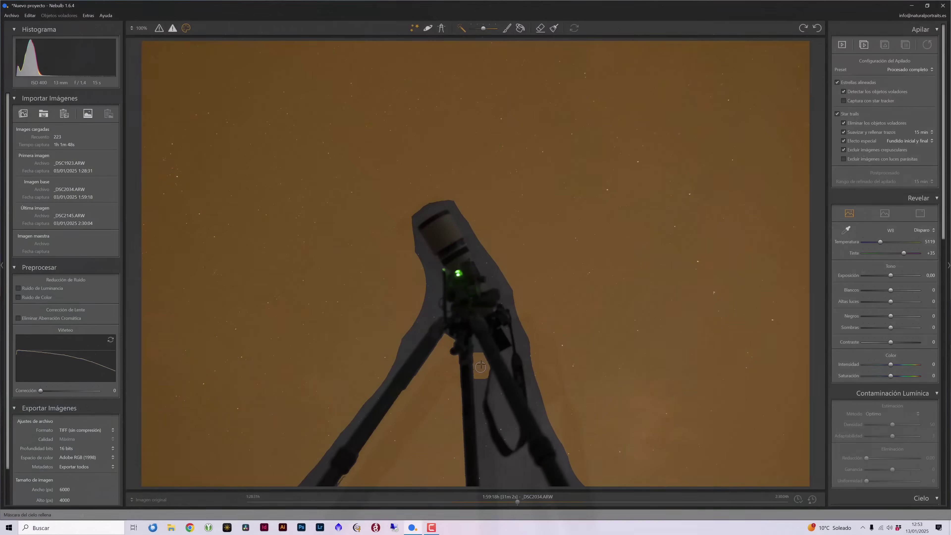
drag(480, 359, 478, 352)
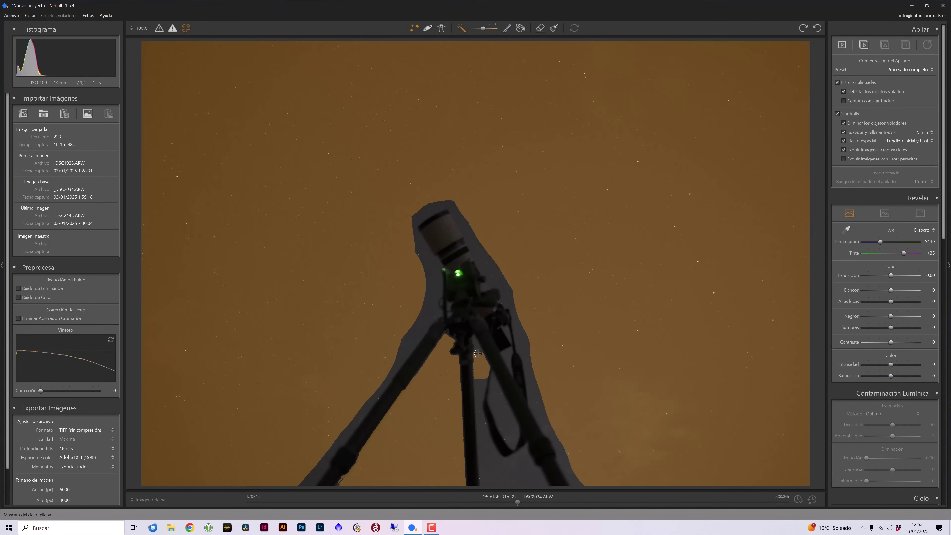
key(e)
drag(477, 352, 467, 352)
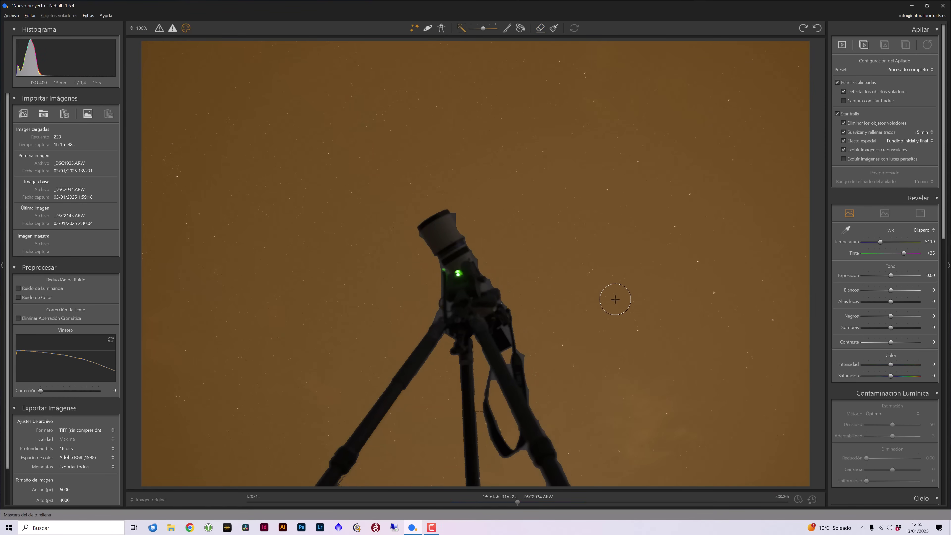
scroll(615, 299, up, 5)
scroll(614, 300, down, 6)
Step: Save the project as Circumpolar in a new desktop folder named Circumpolar
click(5, 17)
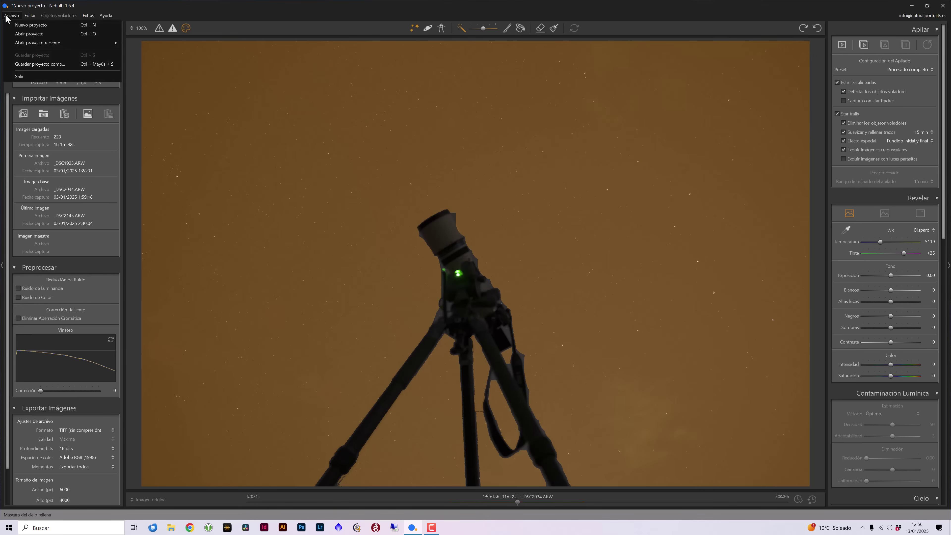
click(21, 65)
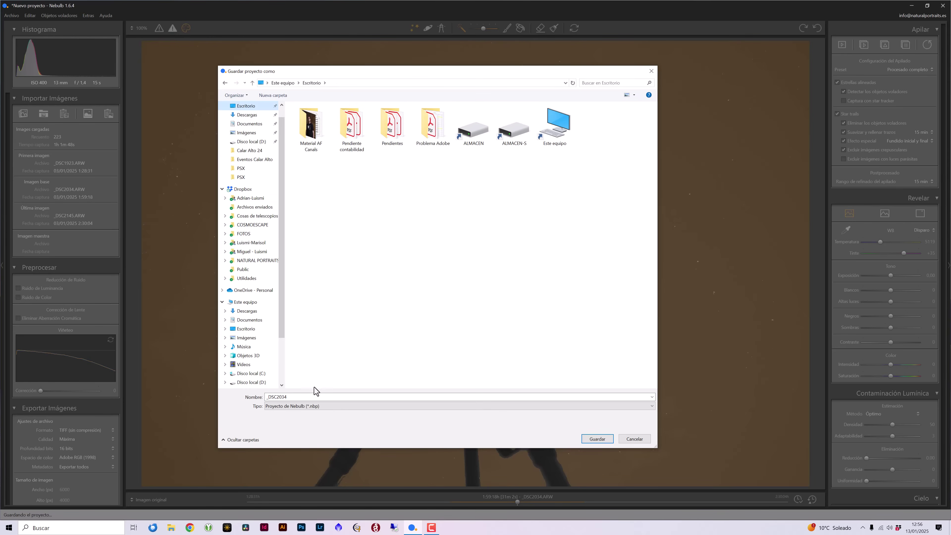
click(282, 96)
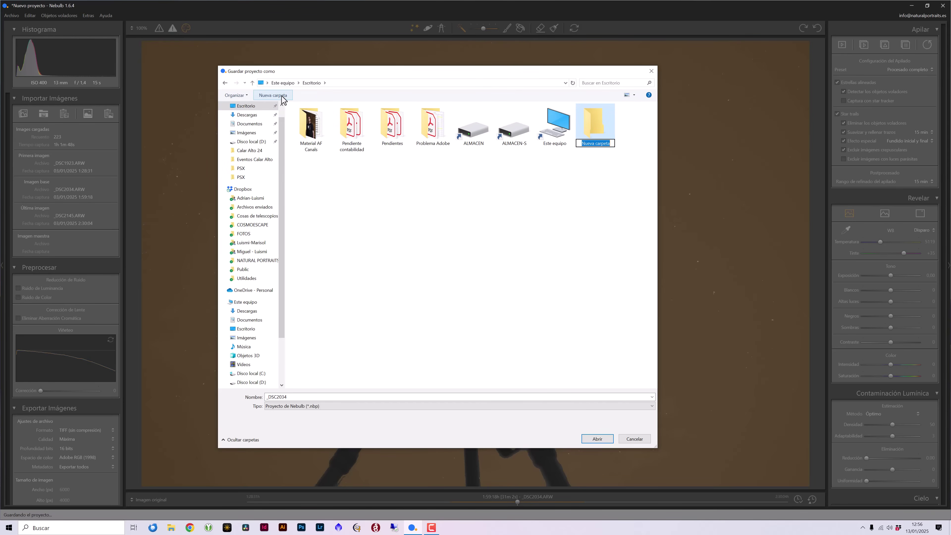
text(Ci)
text(rcumpolar)
key(Return)
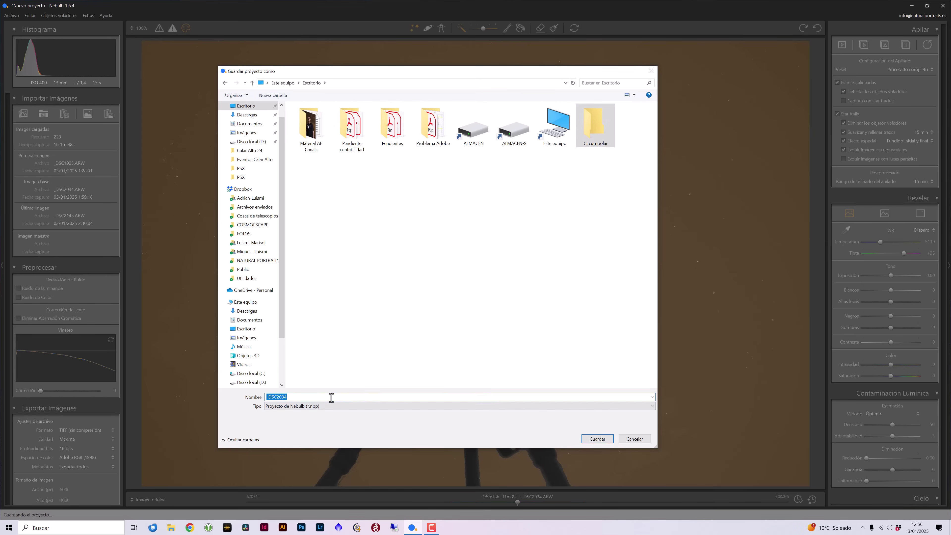
text(Circumpolar)
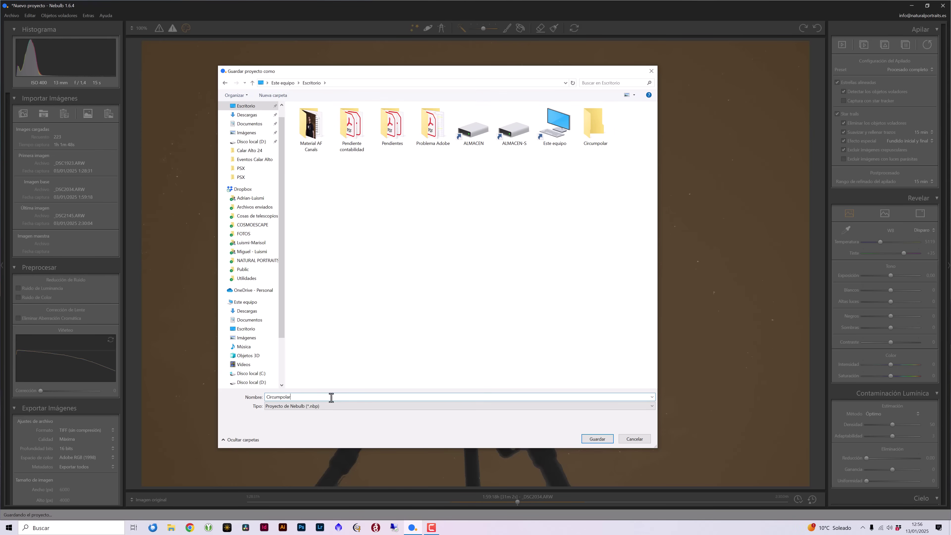
key(Return)
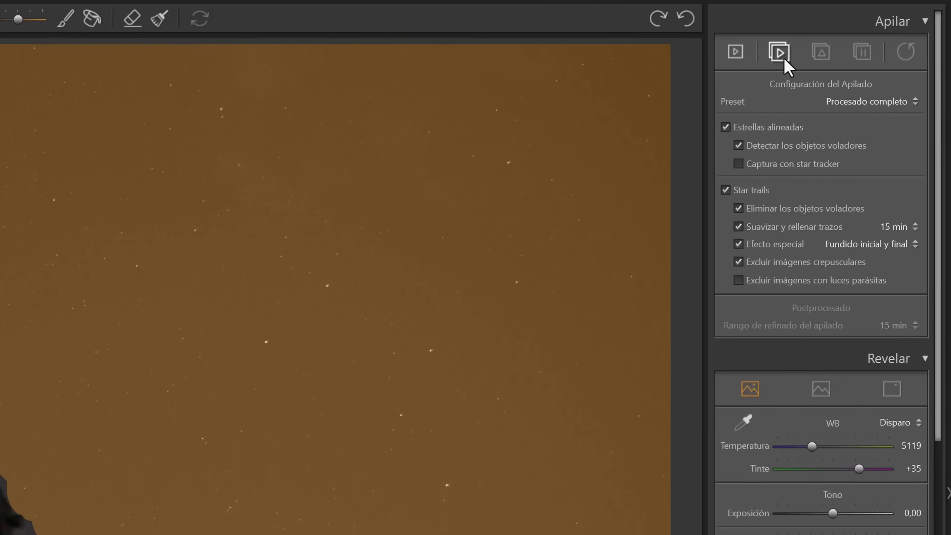
Step: Start stacking using a new Temp folder inside Circumpolar as the working folder
click(783, 61)
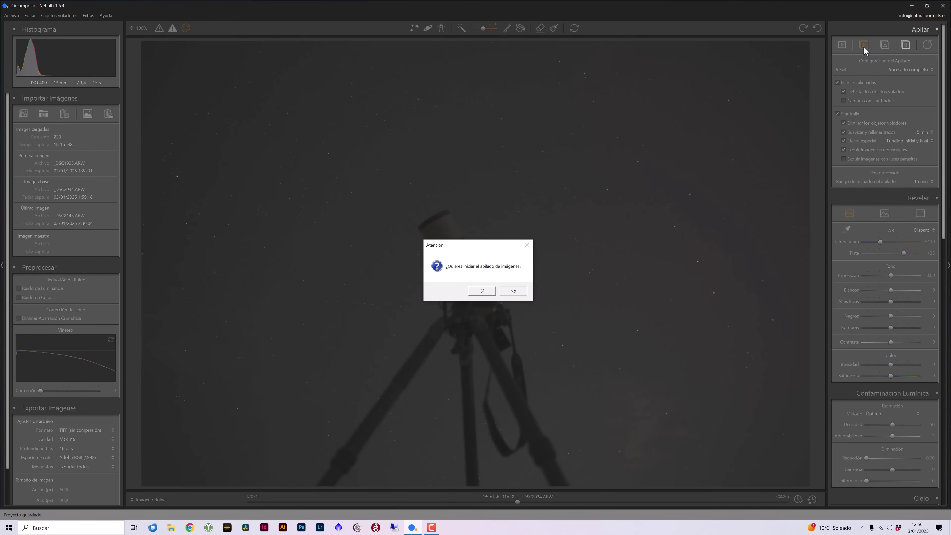
click(481, 292)
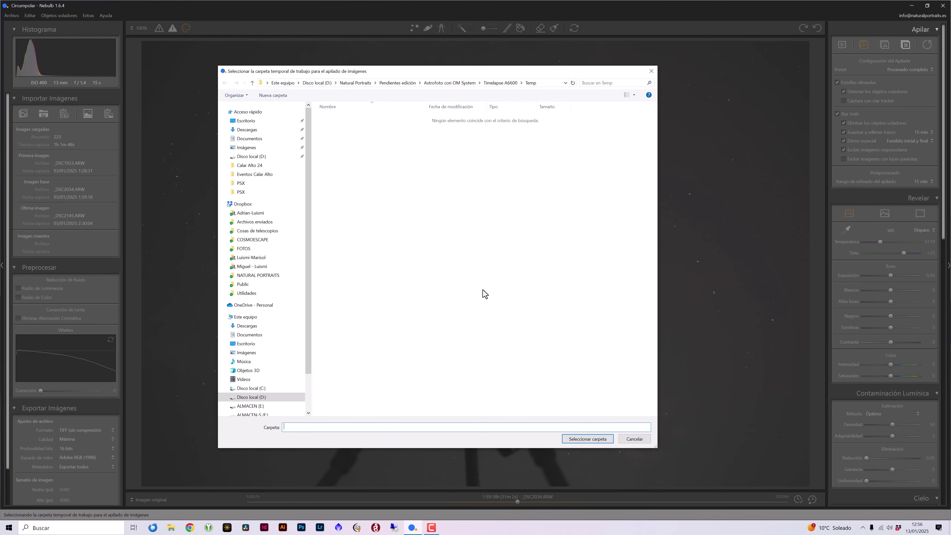
click(249, 122)
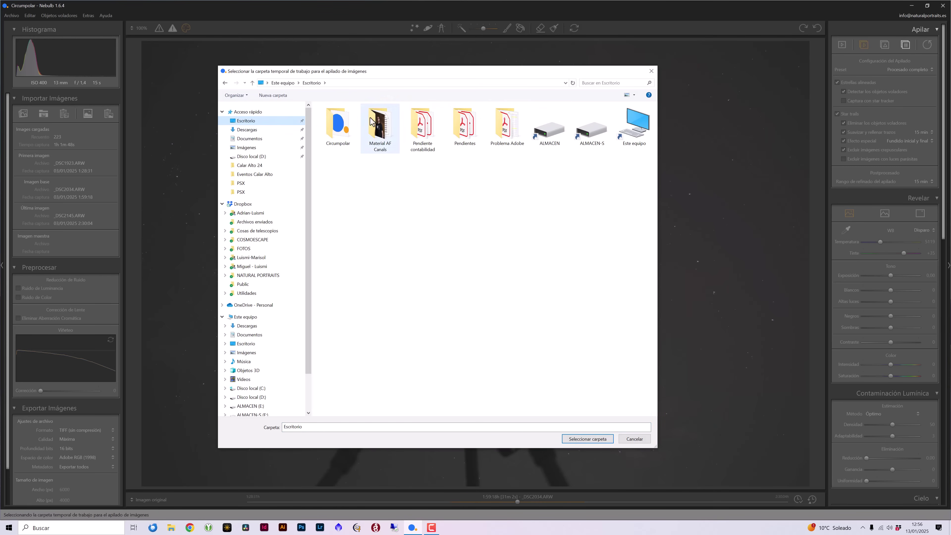
double_click(338, 125)
click(273, 95)
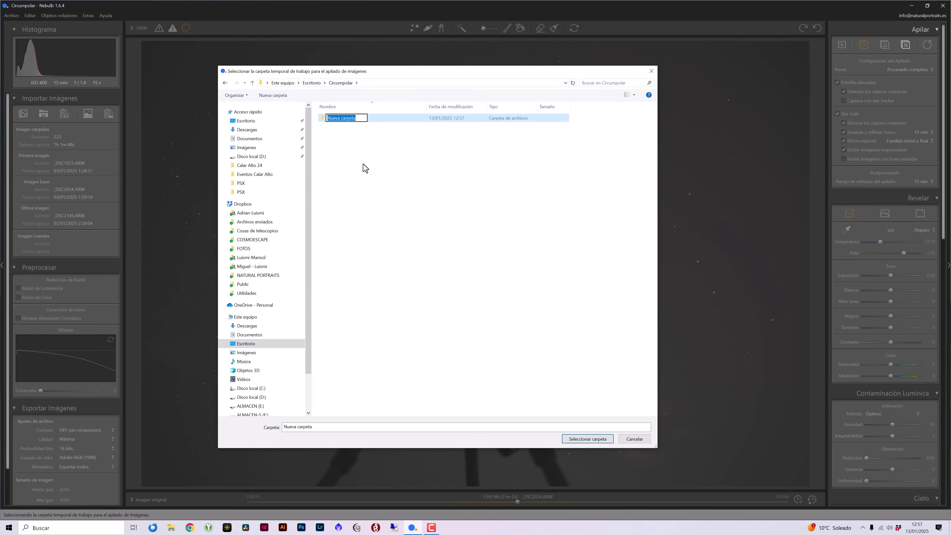
text(Temp)
click(575, 437)
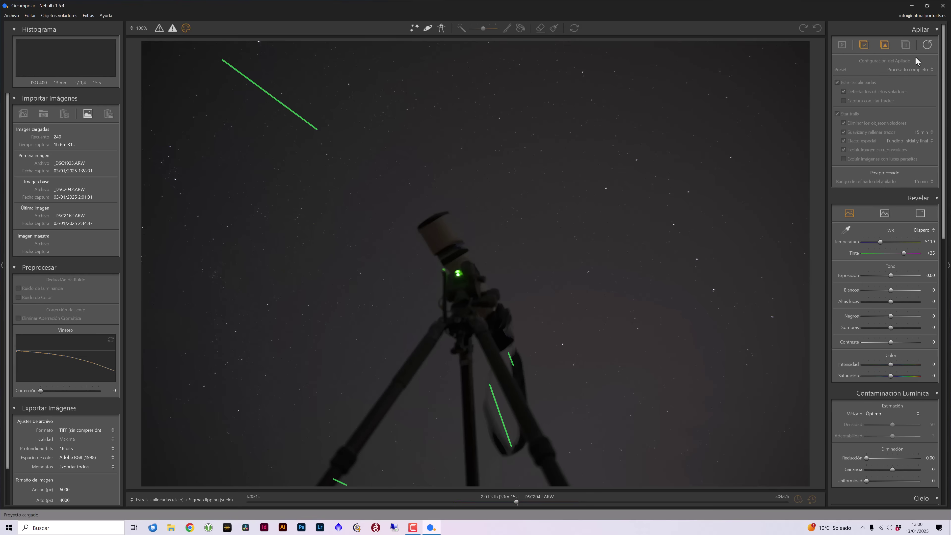
Step: Show the Star trails (cielo) + Máximo (suelo) result and inspect trails behind the telescope
click(177, 500)
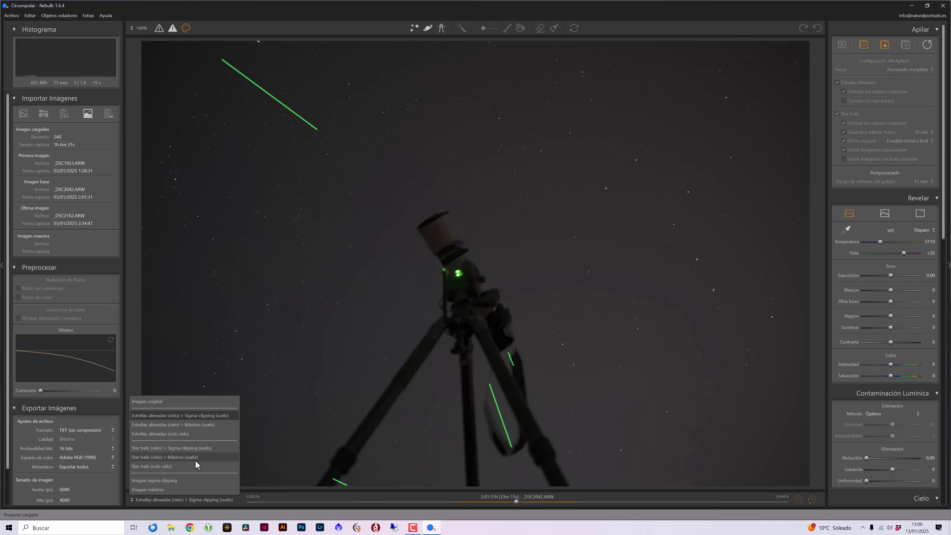
click(194, 457)
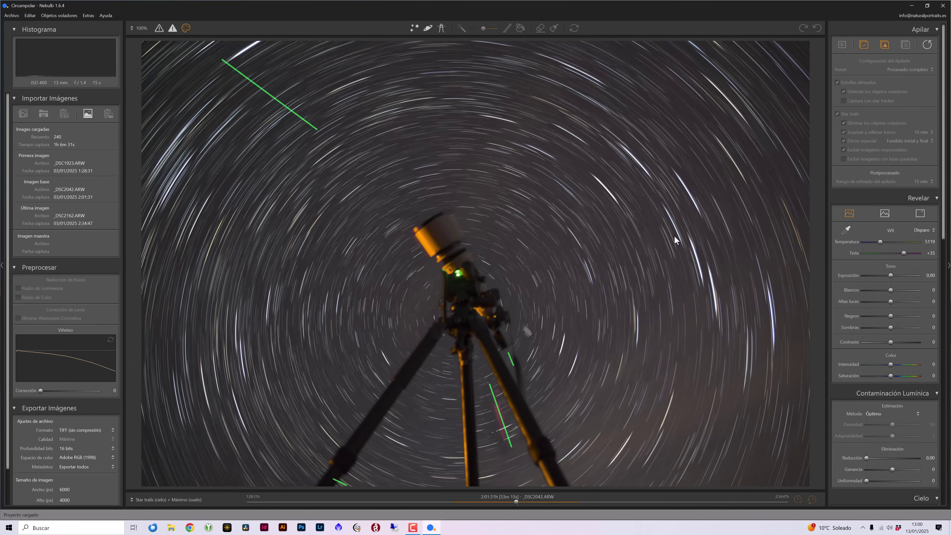
click(722, 292)
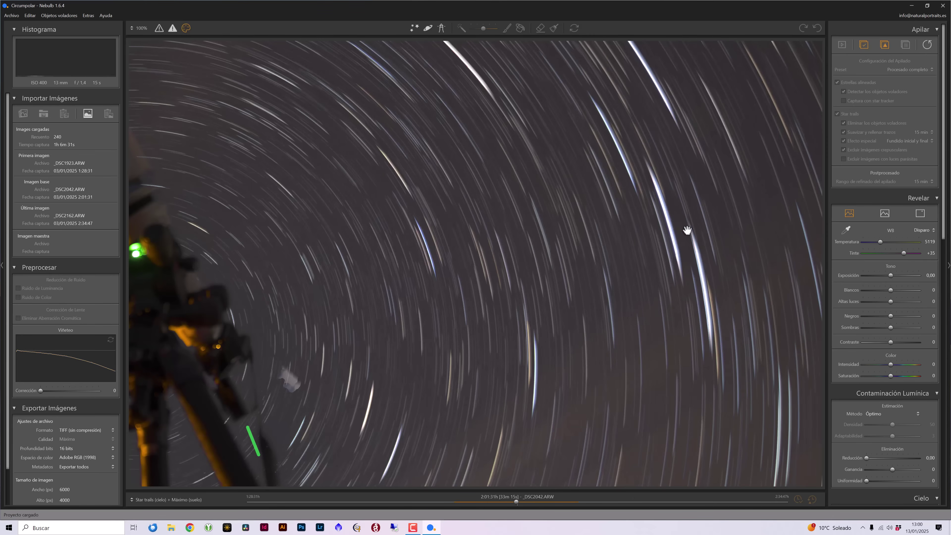
drag(741, 278, 699, 453)
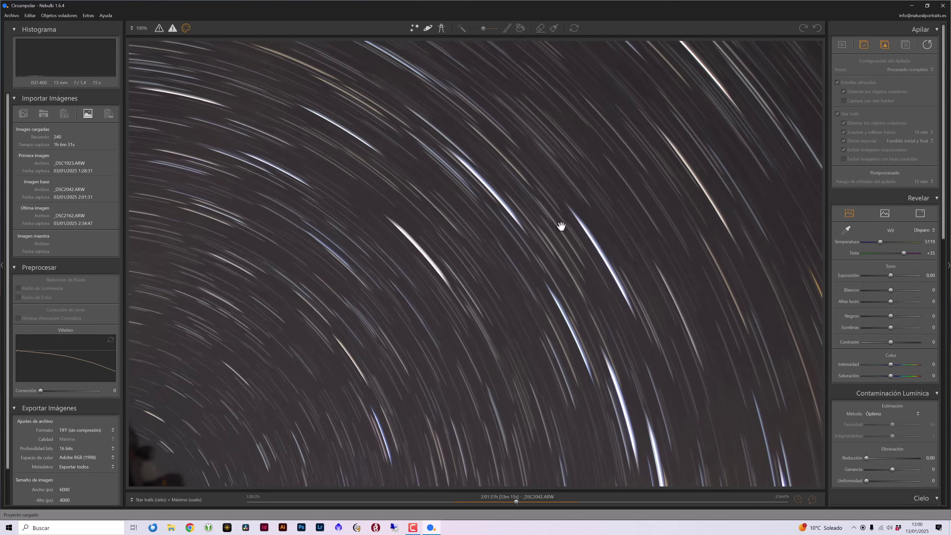
mouse_move(572, 300)
mouse_down()
mouse_move(562, 221)
mouse_move(431, 335)
mouse_move(493, 397)
mouse_move(488, 287)
mouse_move(428, 230)
mouse_move(346, 241)
mouse_move(605, 248)
mouse_move(728, 272)
mouse_move(409, 266)
mouse_move(516, 314)
mouse_up()
mouse_move(375, 257)
mouse_down()
mouse_move(452, 229)
mouse_move(381, 264)
mouse_up()
click(381, 265)
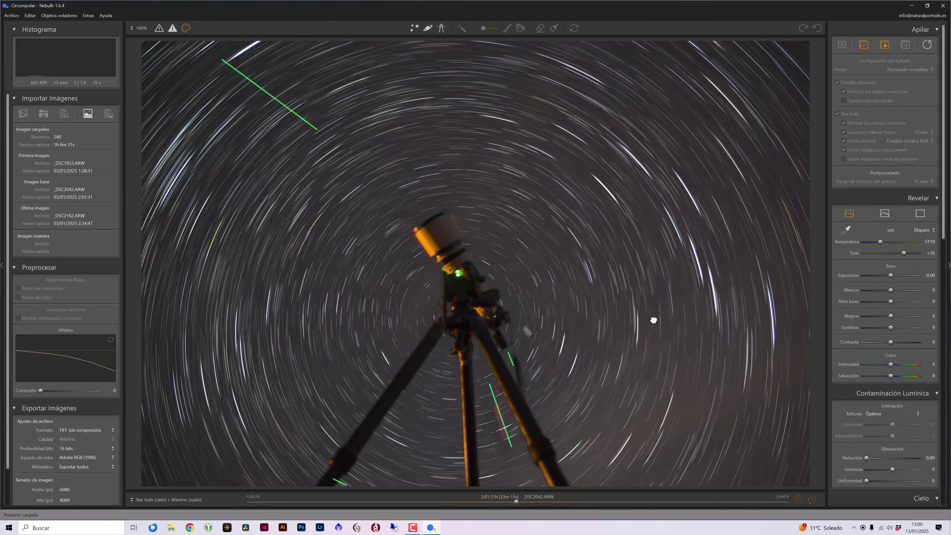
click(169, 501)
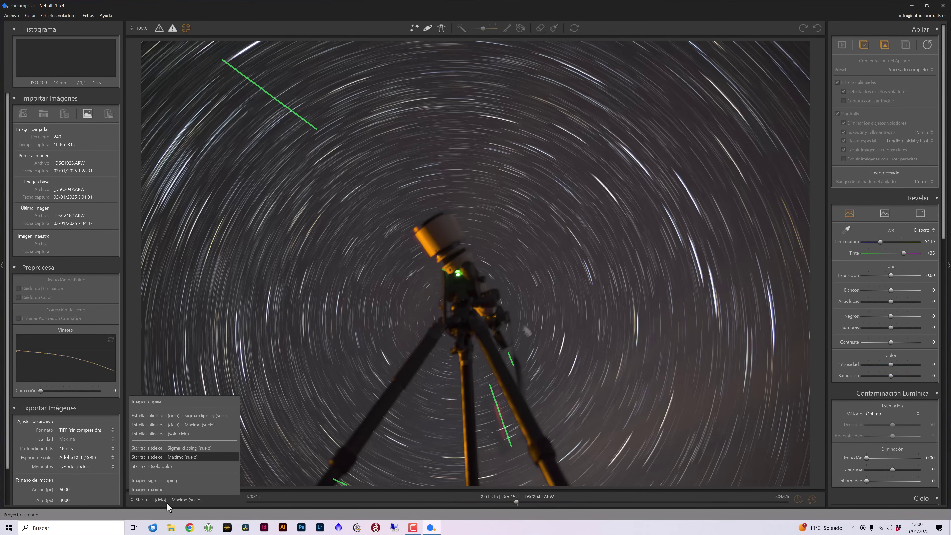
Step: Switch the preview to Imagen máximo and inspect it zoomed in along the tripod leg
click(176, 488)
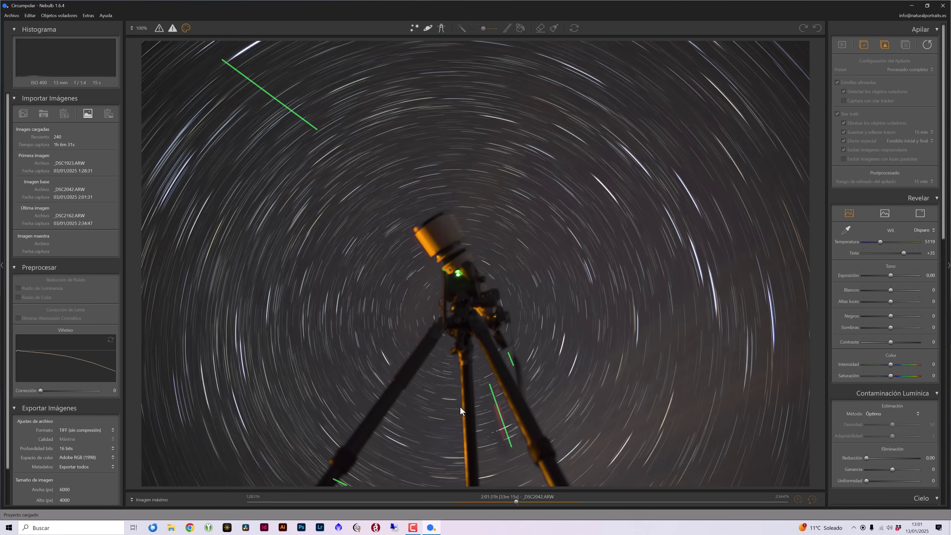
scroll(262, 453, up, 2)
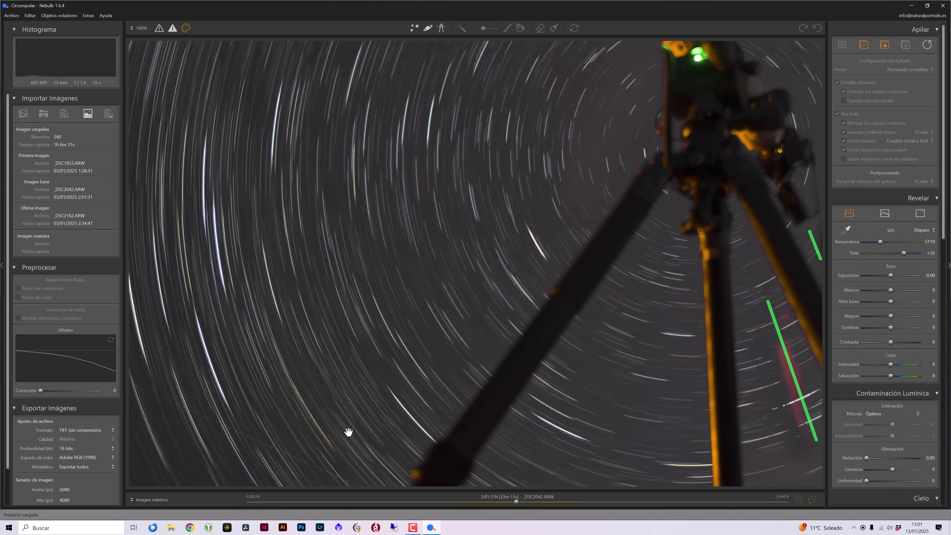
scroll(397, 393, up, 2)
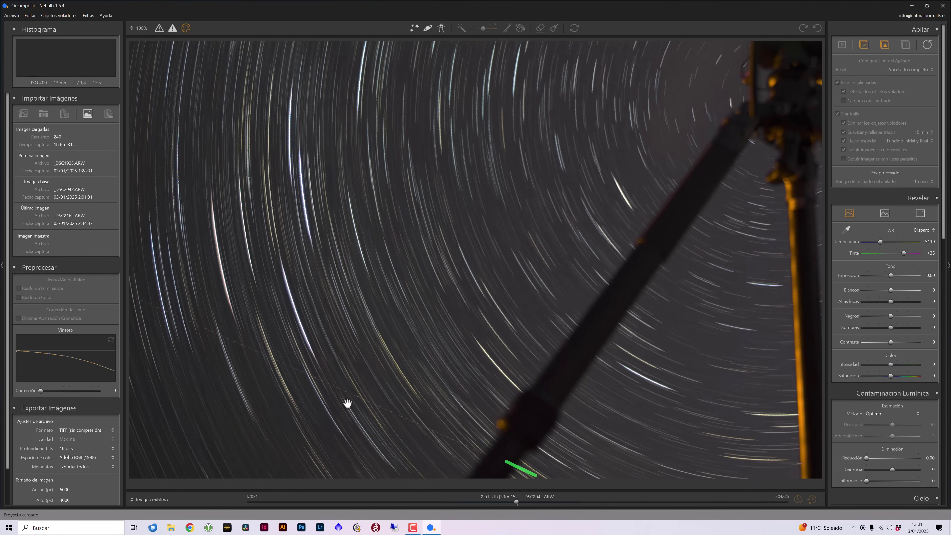
drag(466, 443, 565, 383)
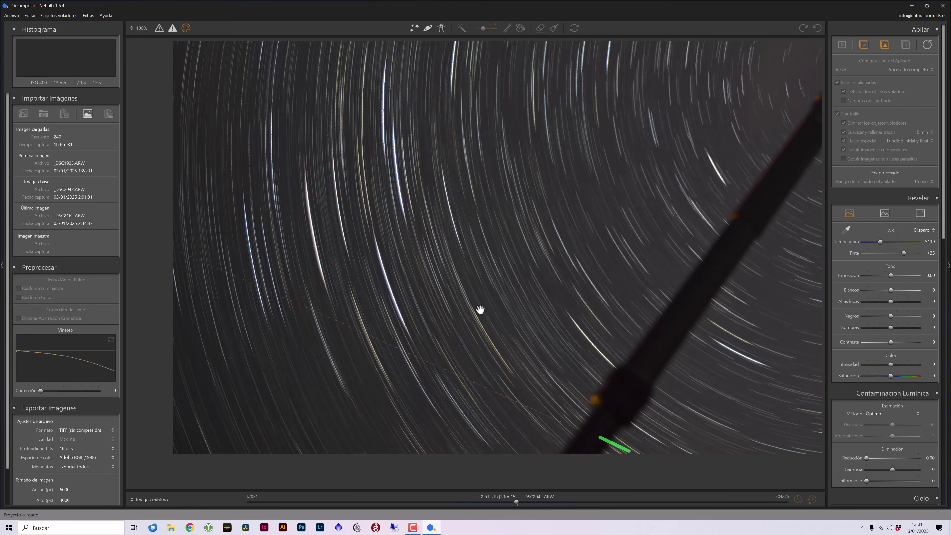
click(599, 324)
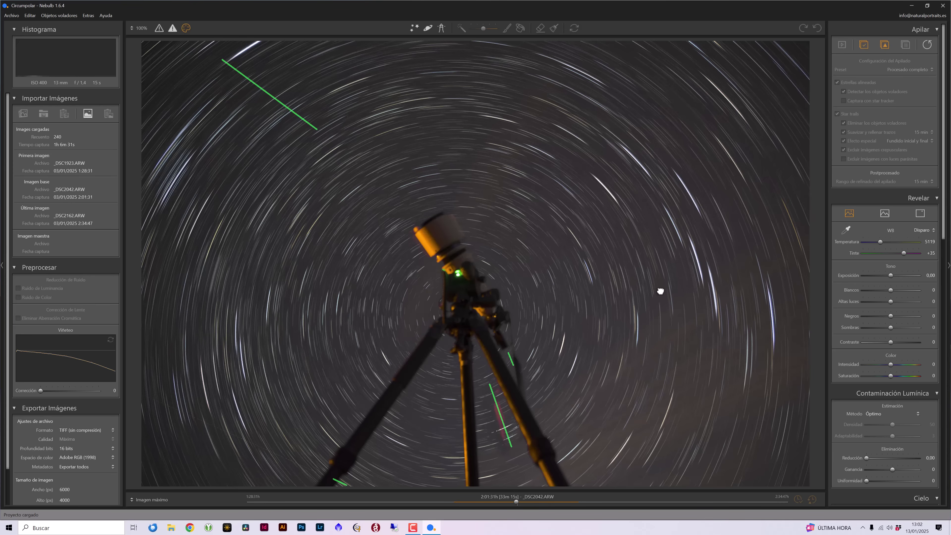
Step: Show Star trails (cielo) + Máximo (suelo) again and inspect the tripod and telescope at 100%
click(148, 498)
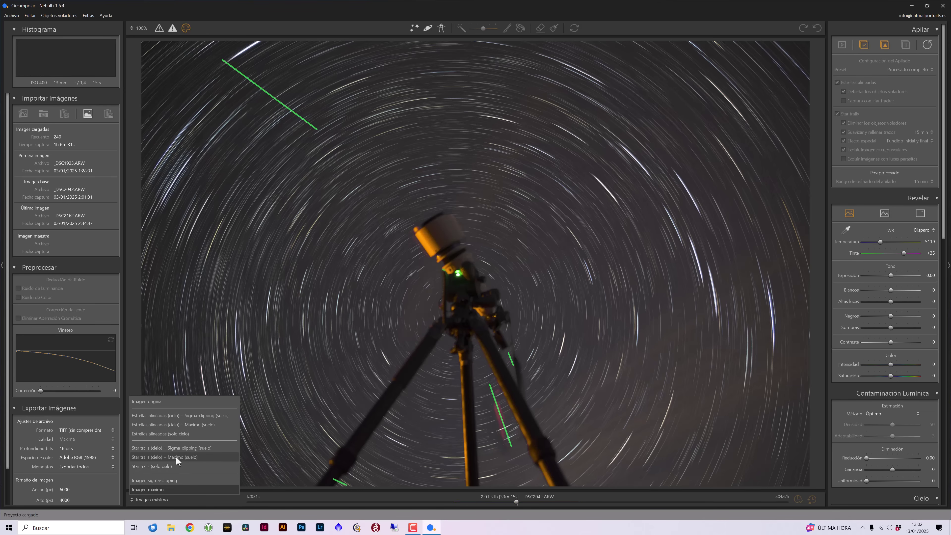
click(176, 458)
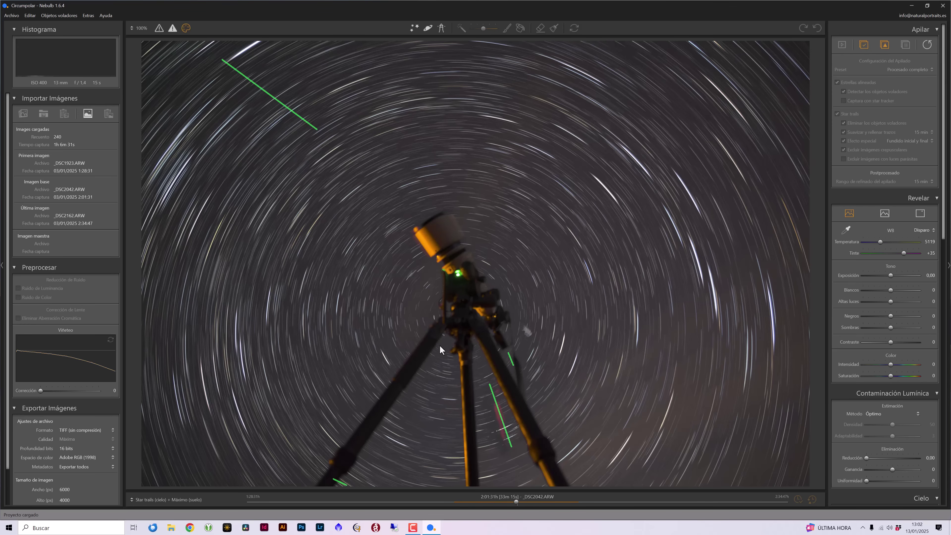
scroll(447, 258, up, 3)
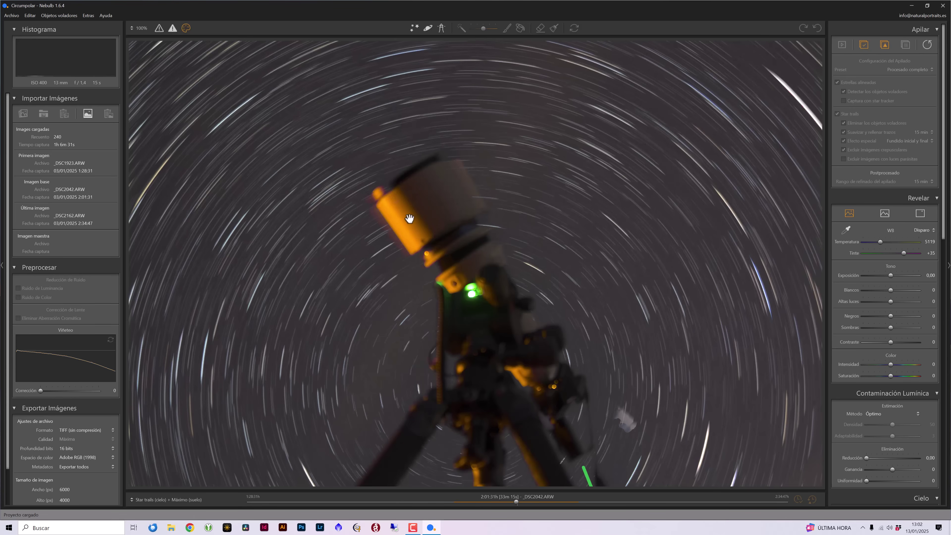
mouse_move(445, 431)
mouse_down()
mouse_move(461, 272)
mouse_move(464, 387)
mouse_up()
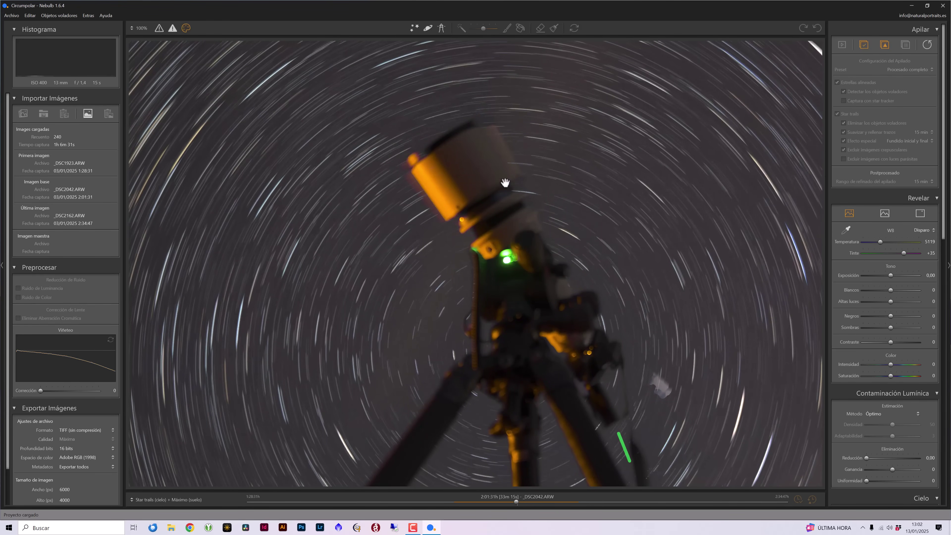
click(538, 196)
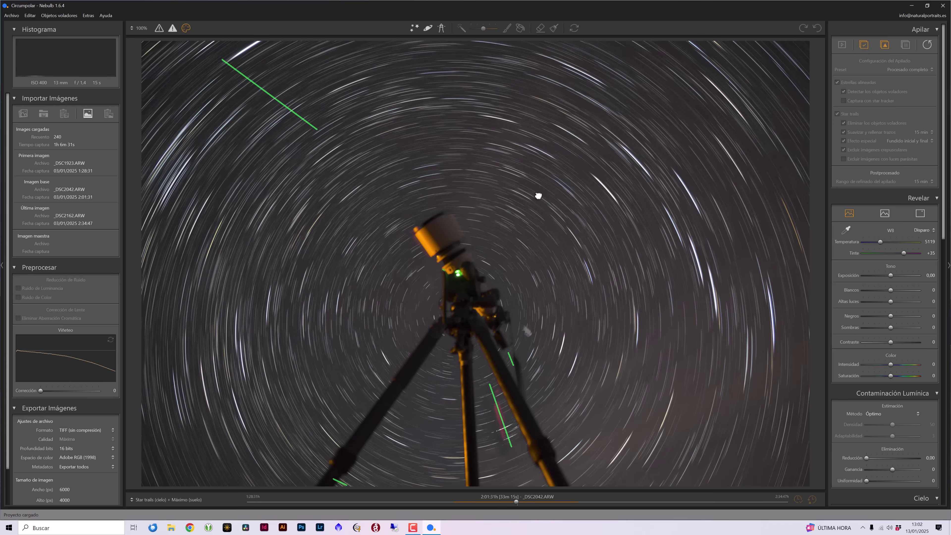
click(467, 230)
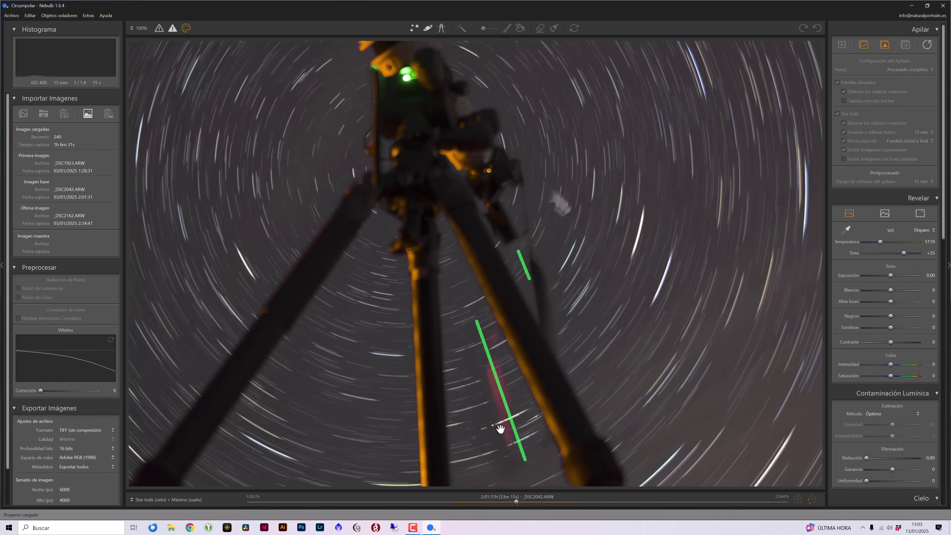
drag(548, 256, 591, 364)
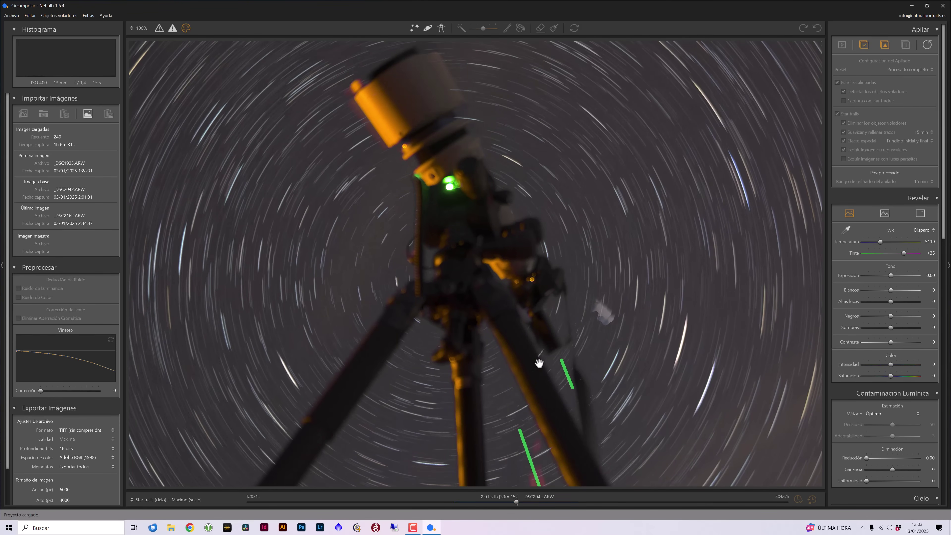
click(607, 233)
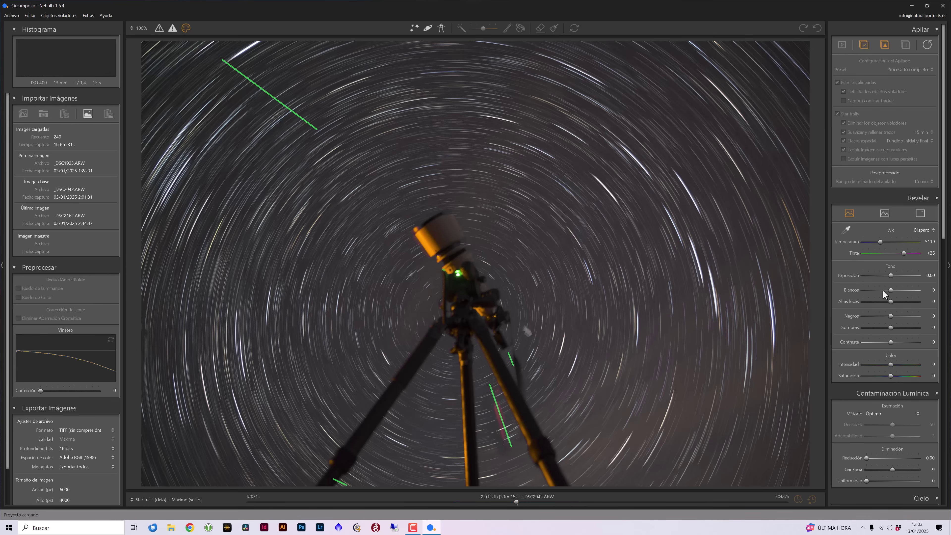
Step: Lower the highlights to -43 and the whites to -41 in Revelar
scroll(883, 290, down, 2)
scroll(881, 293, down, 3)
scroll(882, 293, up, 3)
scroll(882, 293, up, 1)
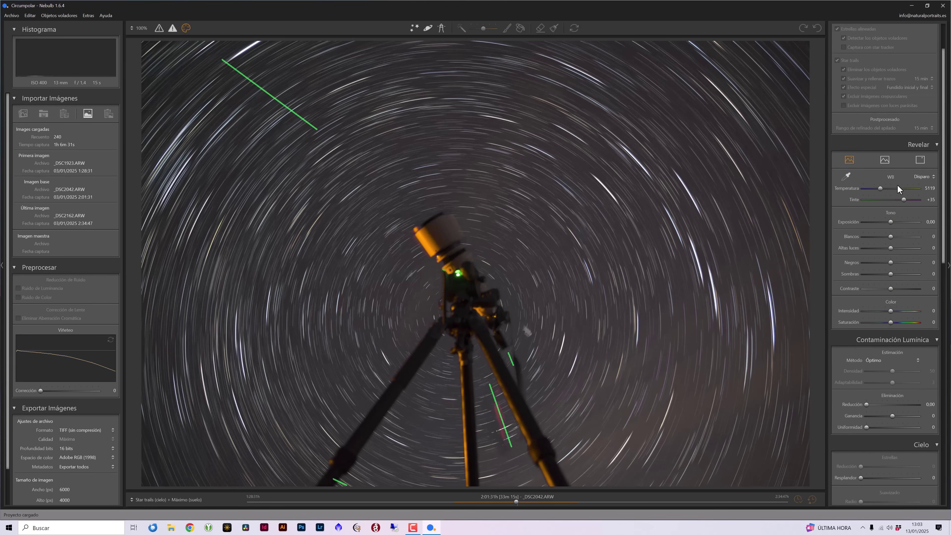
scroll(895, 247, up, 1)
scroll(894, 250, up, 1)
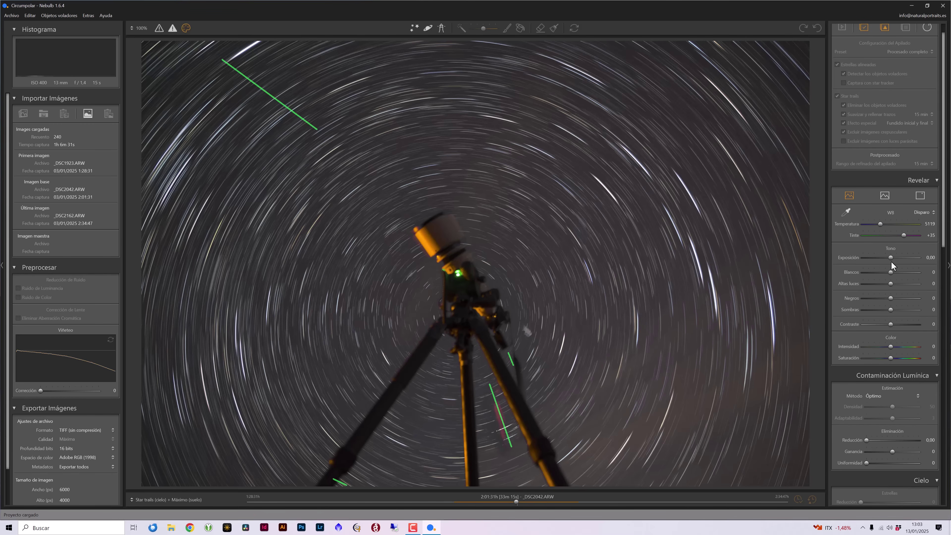
drag(890, 283, 877, 284)
drag(890, 272, 879, 273)
Step: Leave Intensidad at 0 and raise Saturación to +52
drag(890, 347, 899, 349)
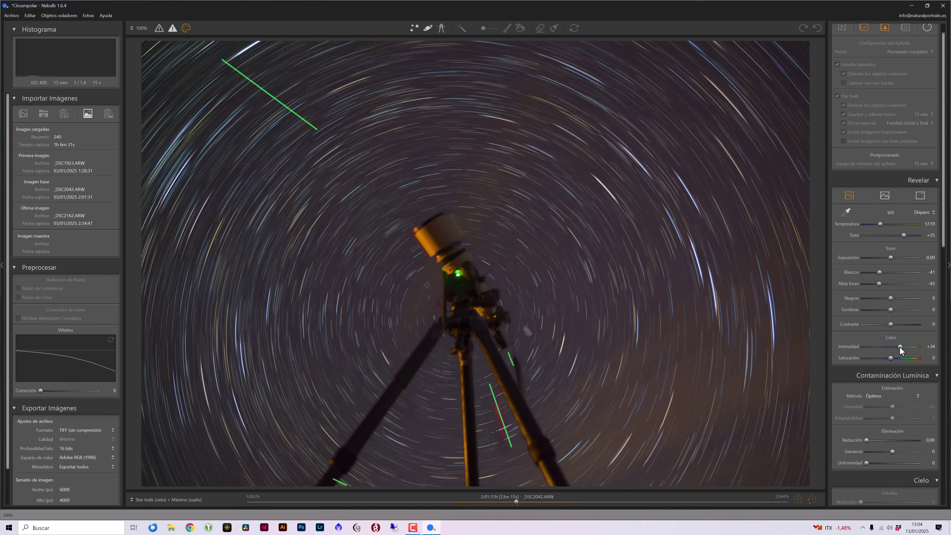
double_click(899, 346)
drag(895, 358, 906, 364)
Step: Turn off the meteor markings under Objetos Voladores, then zoom and pan to confirm only trails remain
scroll(912, 309, down, 3)
scroll(912, 309, down, 2)
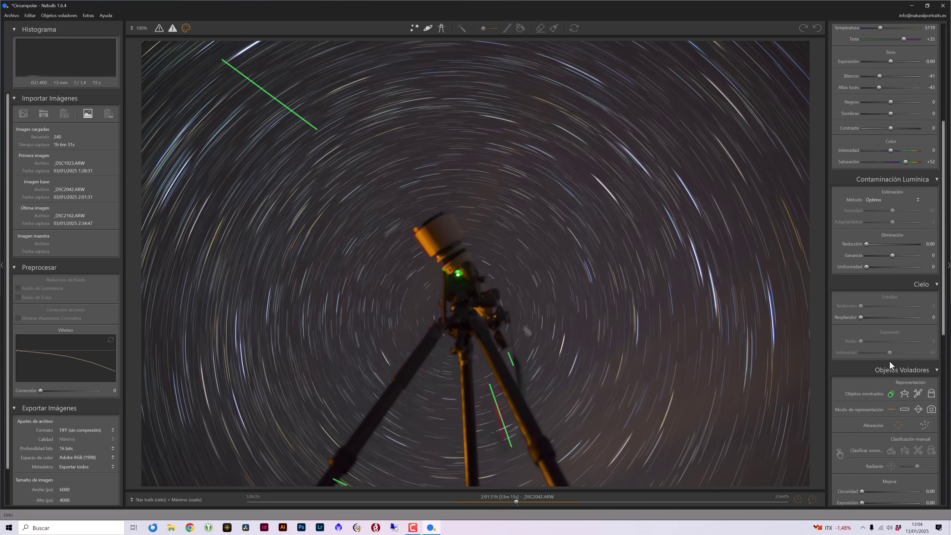
click(890, 393)
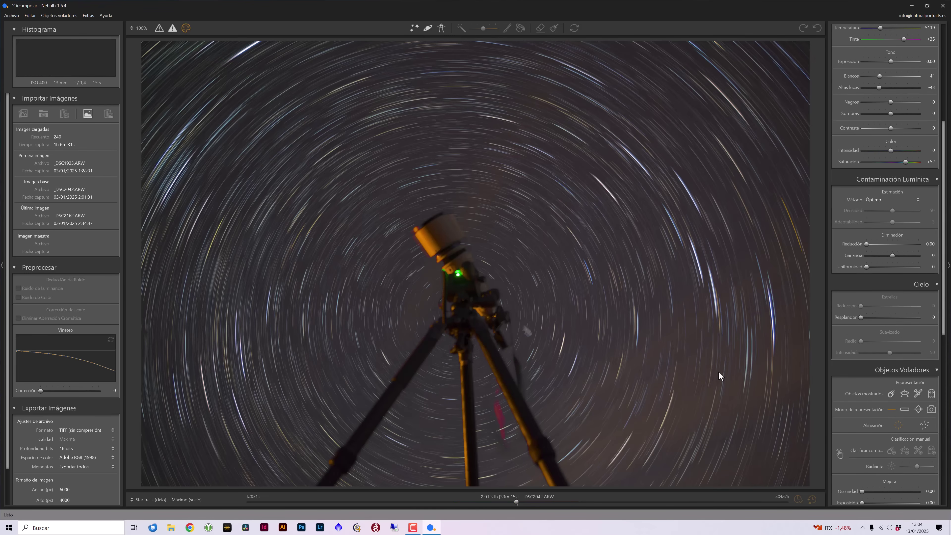
click(708, 267)
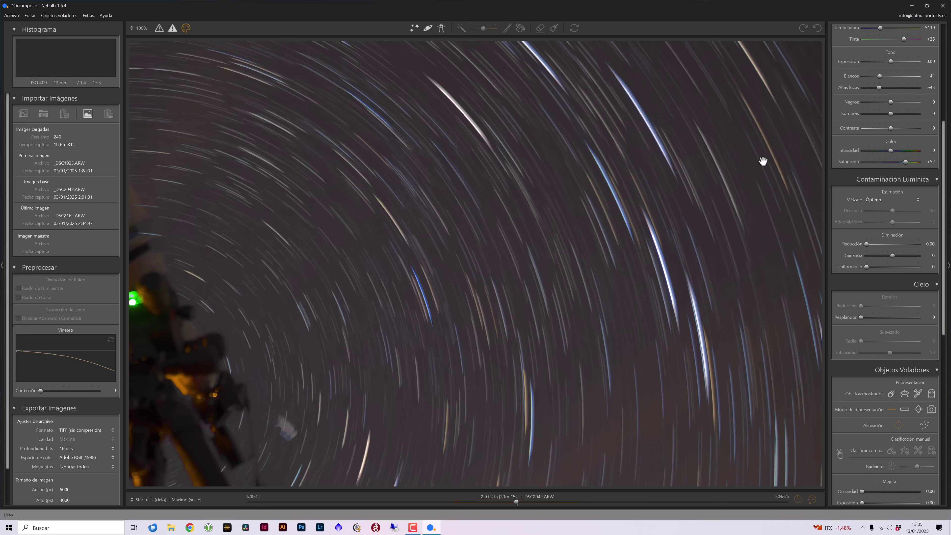
drag(715, 79, 663, 314)
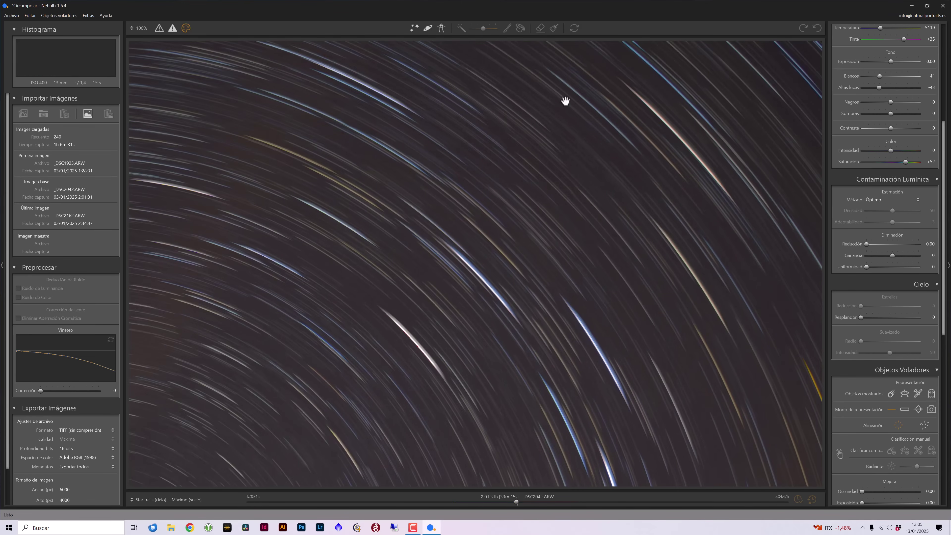
mouse_move(567, 100)
mouse_down()
mouse_move(391, 314)
mouse_move(600, 206)
mouse_move(490, 177)
mouse_move(505, 215)
mouse_move(422, 206)
mouse_move(537, 272)
mouse_move(559, 374)
mouse_up()
scroll(599, 369, down, 3)
scroll(670, 374, down, 2)
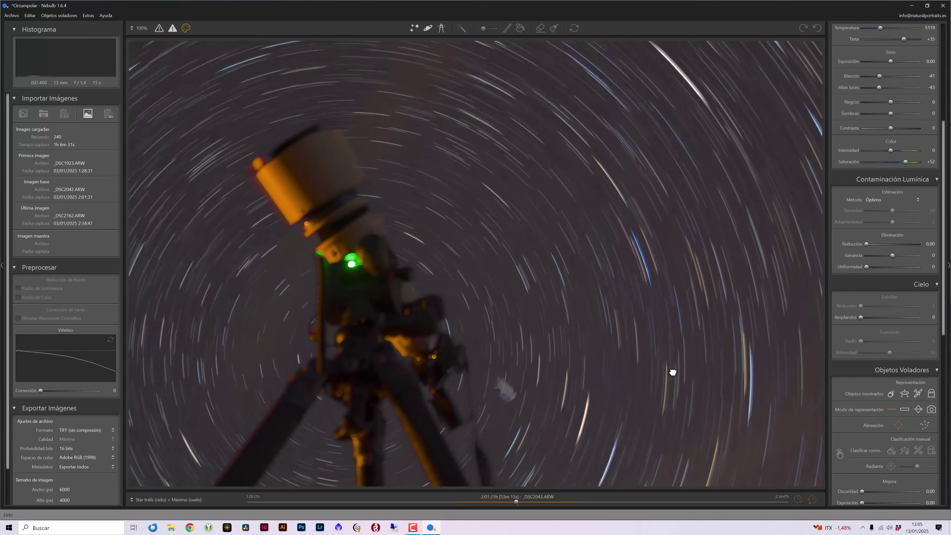
scroll(574, 335, down, 1)
scroll(521, 302, down, 1)
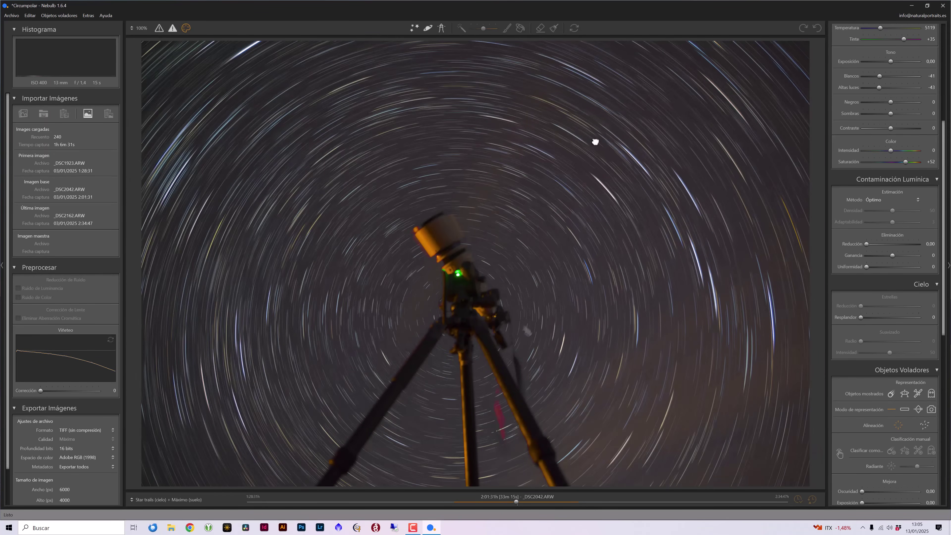